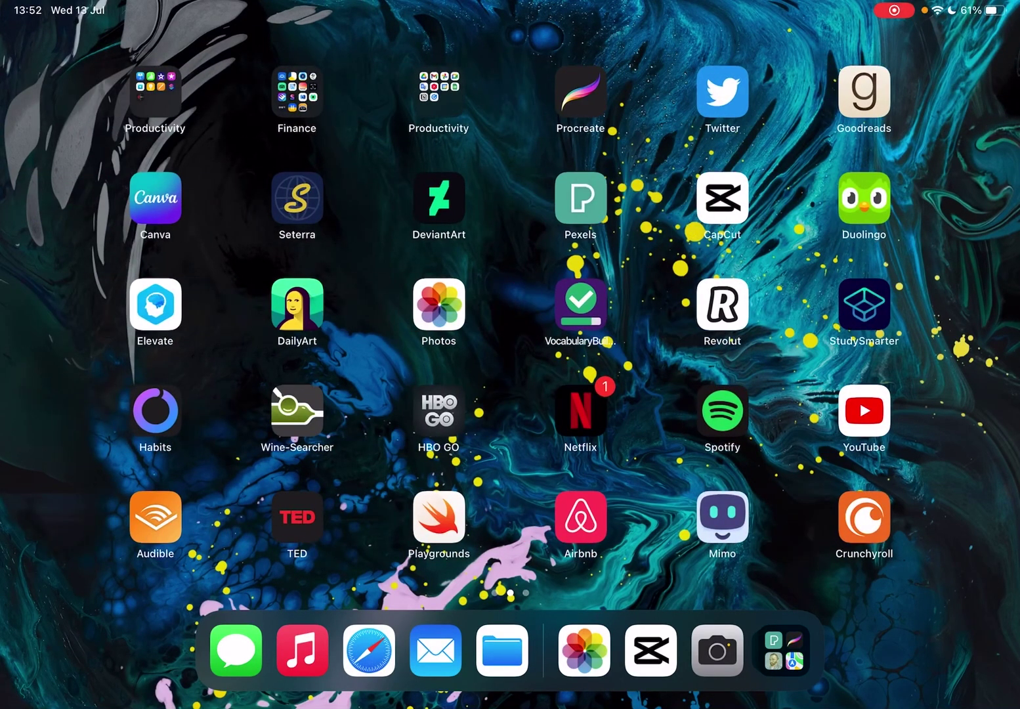
Step: Launch CapCut from the Home Screen and load the aqueduct video project
left_click(722, 198)
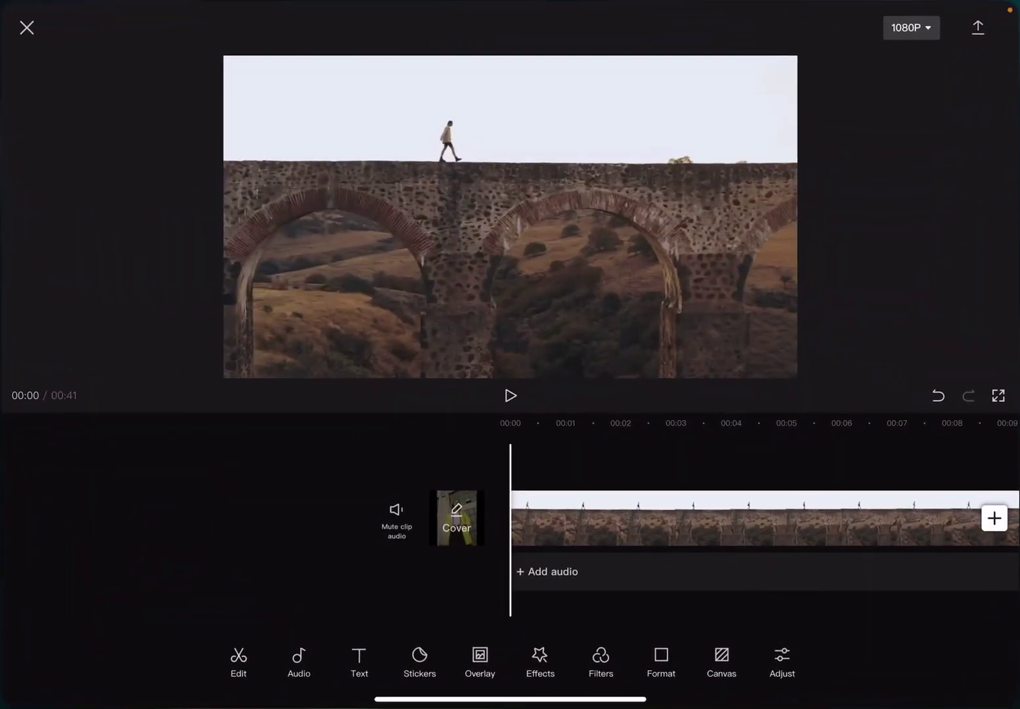
left_click(510, 395)
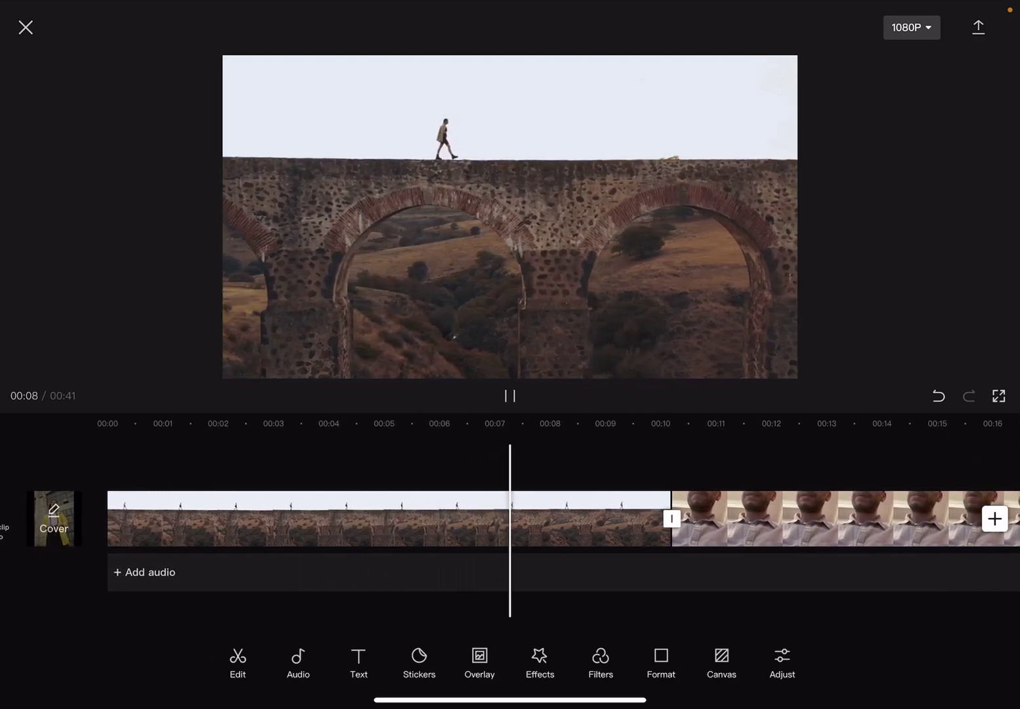
left_click(511, 395)
scroll(510, 518, "left", 10)
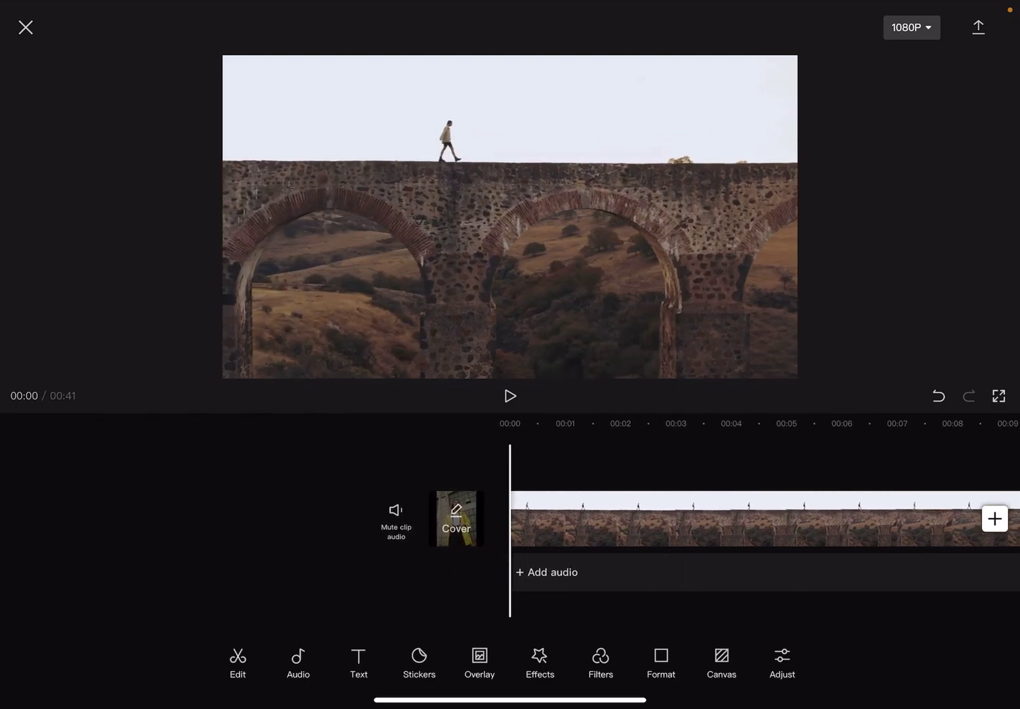
scroll(510, 517, "right", 2)
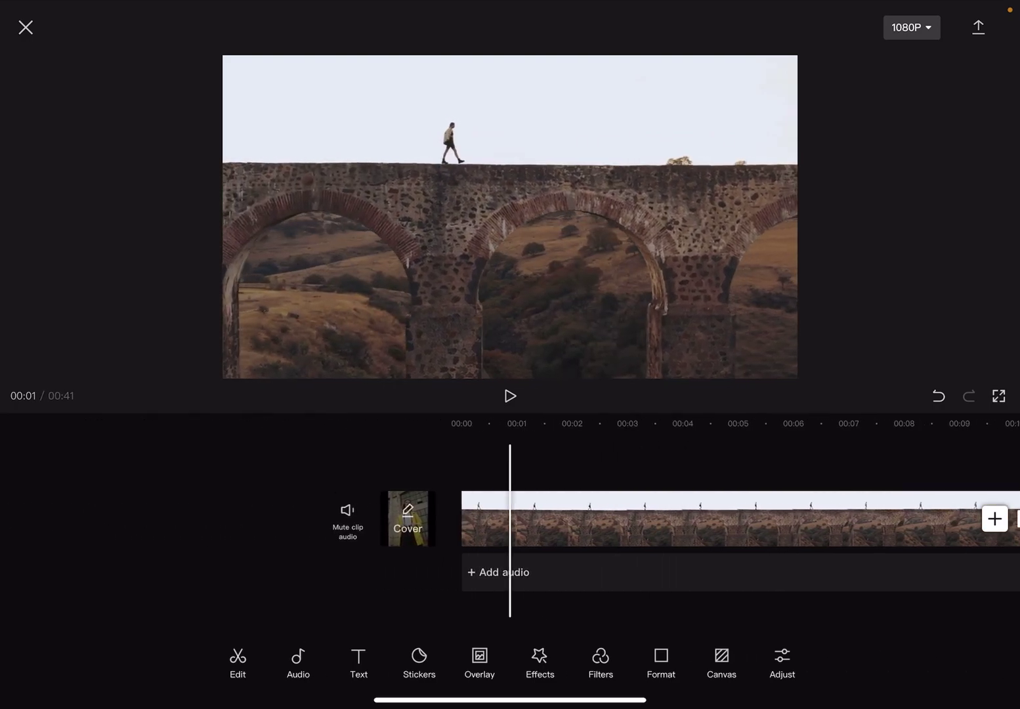
scroll(511, 518, "right", 5)
scroll(510, 519, "right", 8)
scroll(510, 517, "right", 5)
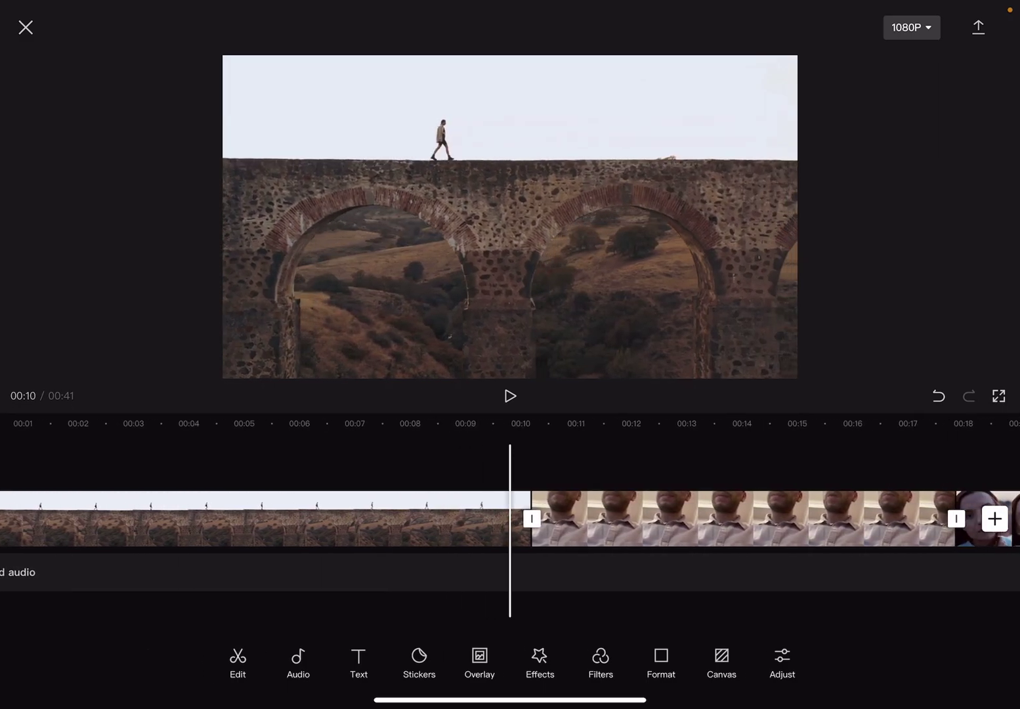
left_click(717, 517)
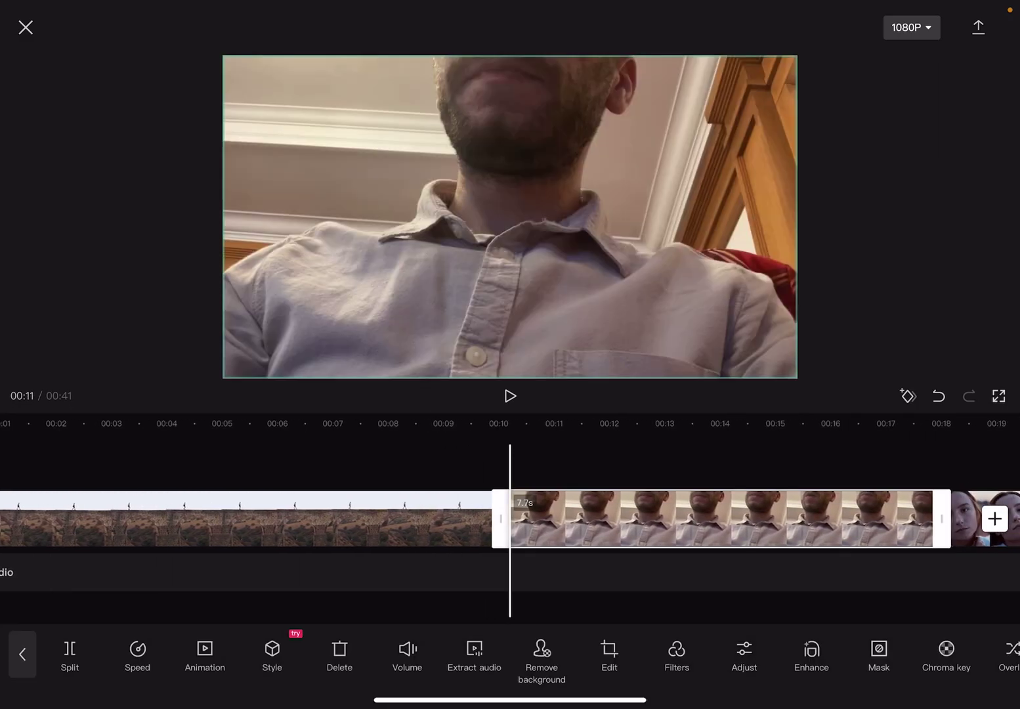
scroll(510, 658, "right", 5)
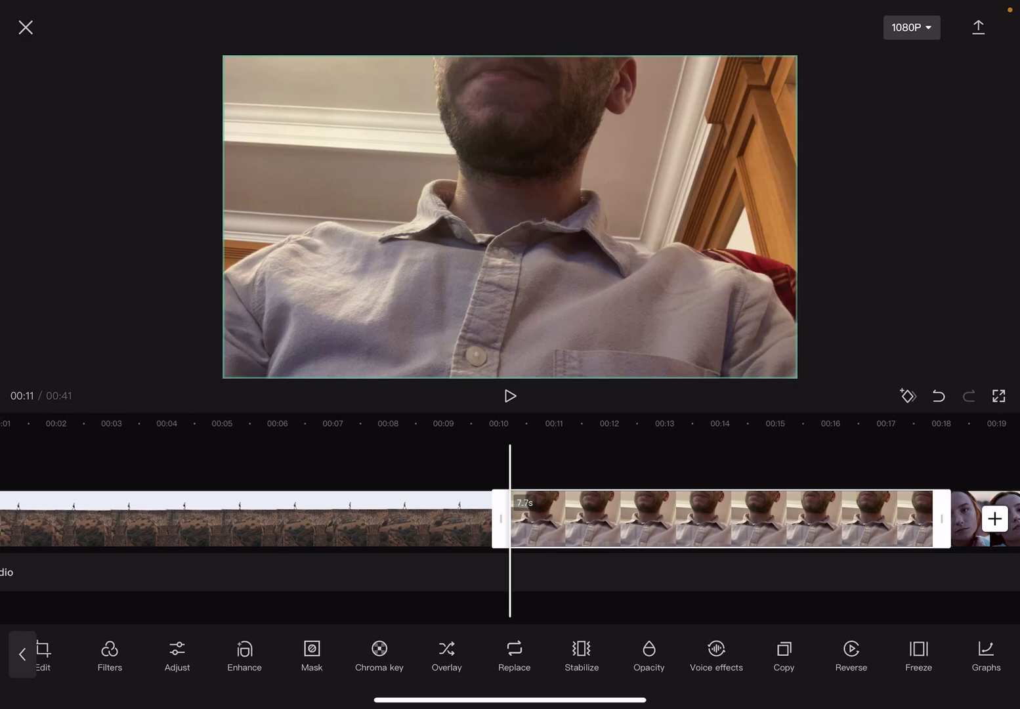
Step: Play and pause the talking-head clip, then bring up its Voice effects list
key("space")
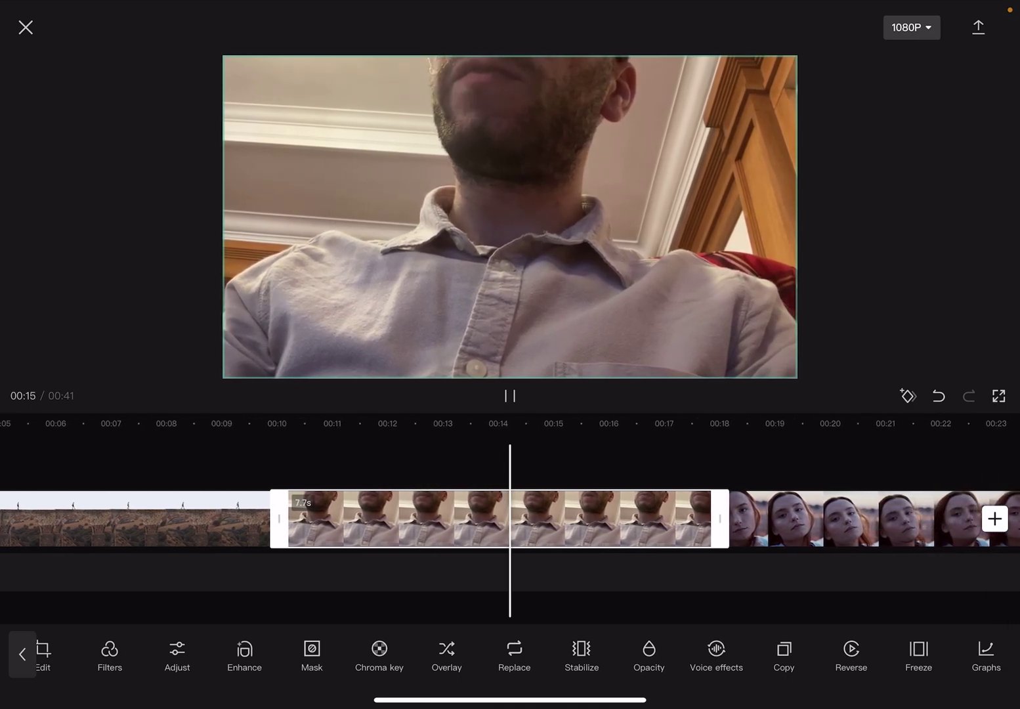
key("space")
scroll(510, 518, "left", 5)
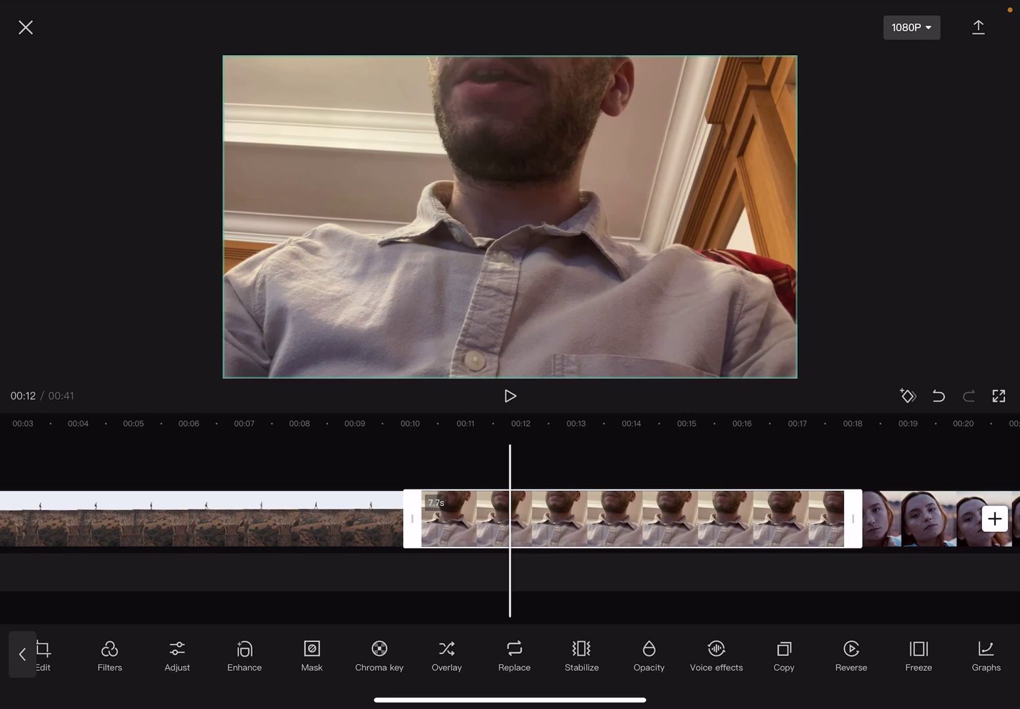
scroll(510, 657, "right", 3)
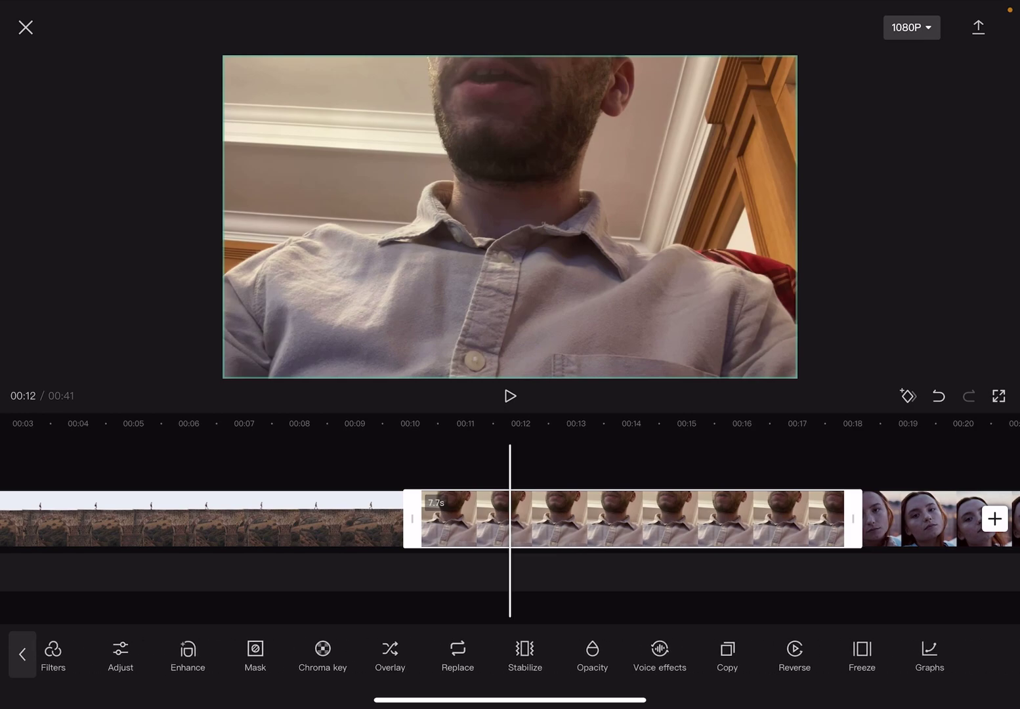
scroll(510, 658, "right", 3)
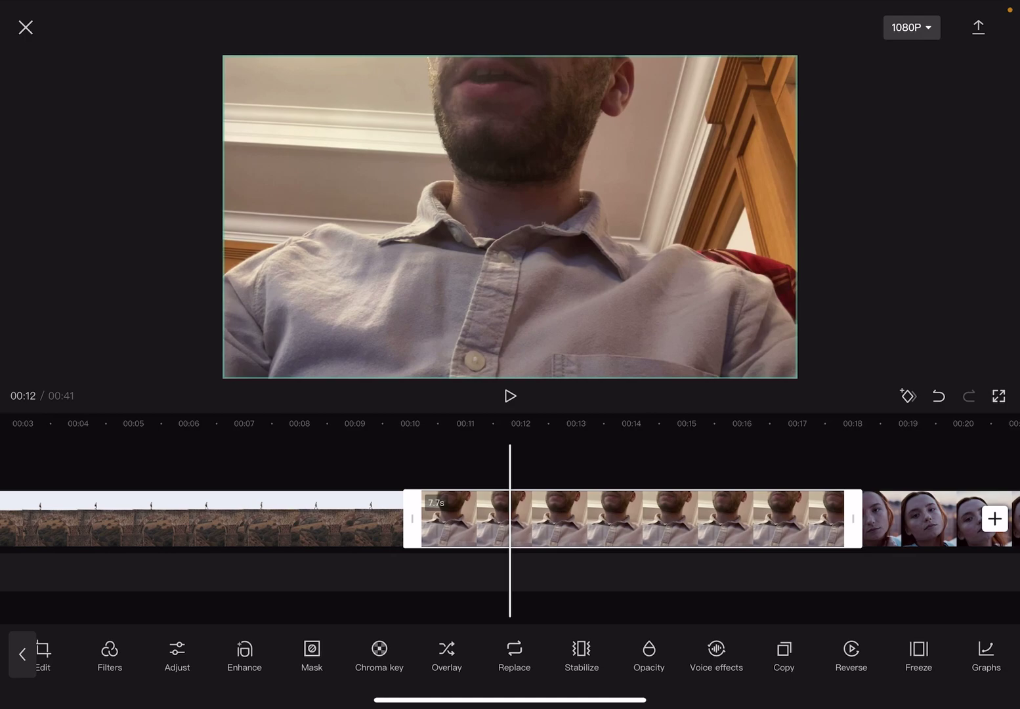
left_click(716, 653)
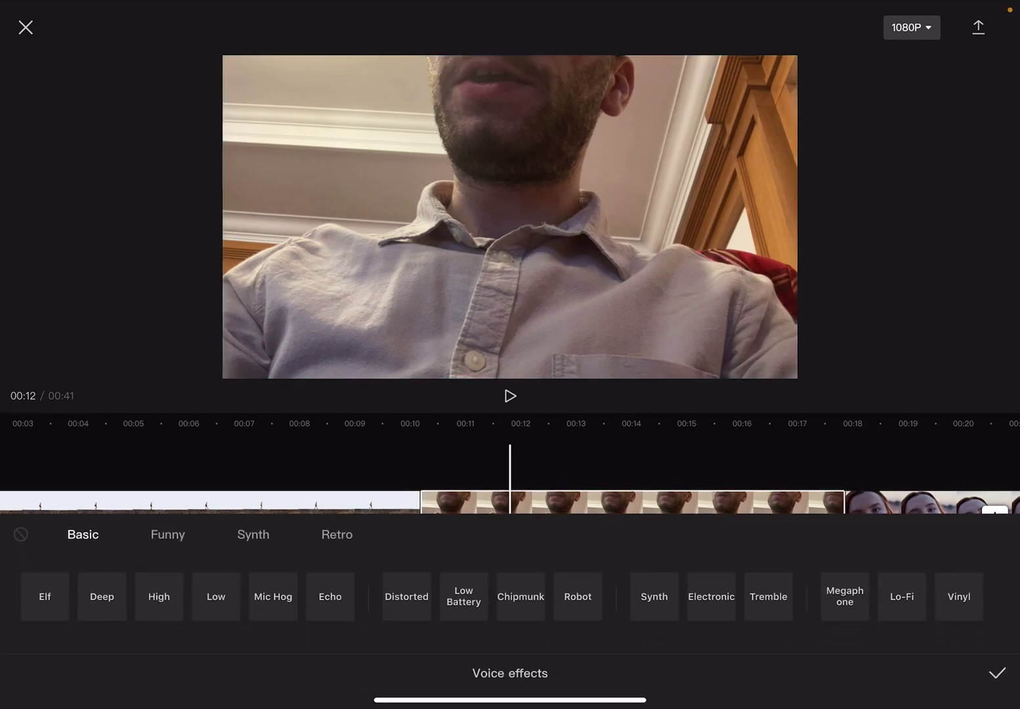
scroll(510, 470, "left", 2)
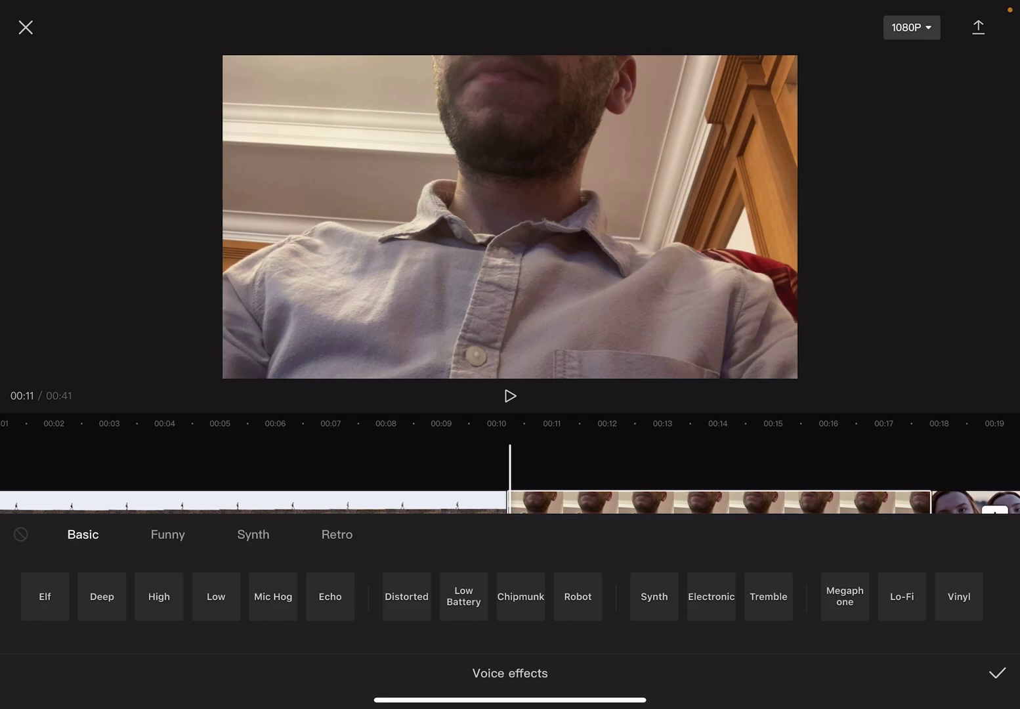
Step: Audition the Deep voice effect with playback, then apply Robot to the talking-head clip
left_click(102, 596)
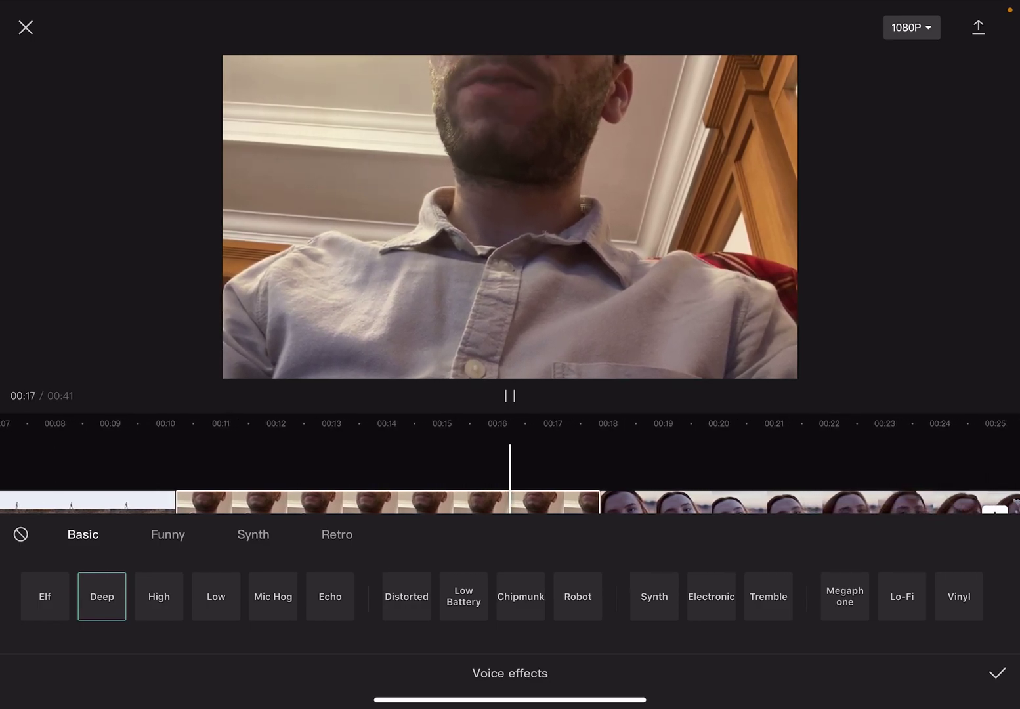
key("space")
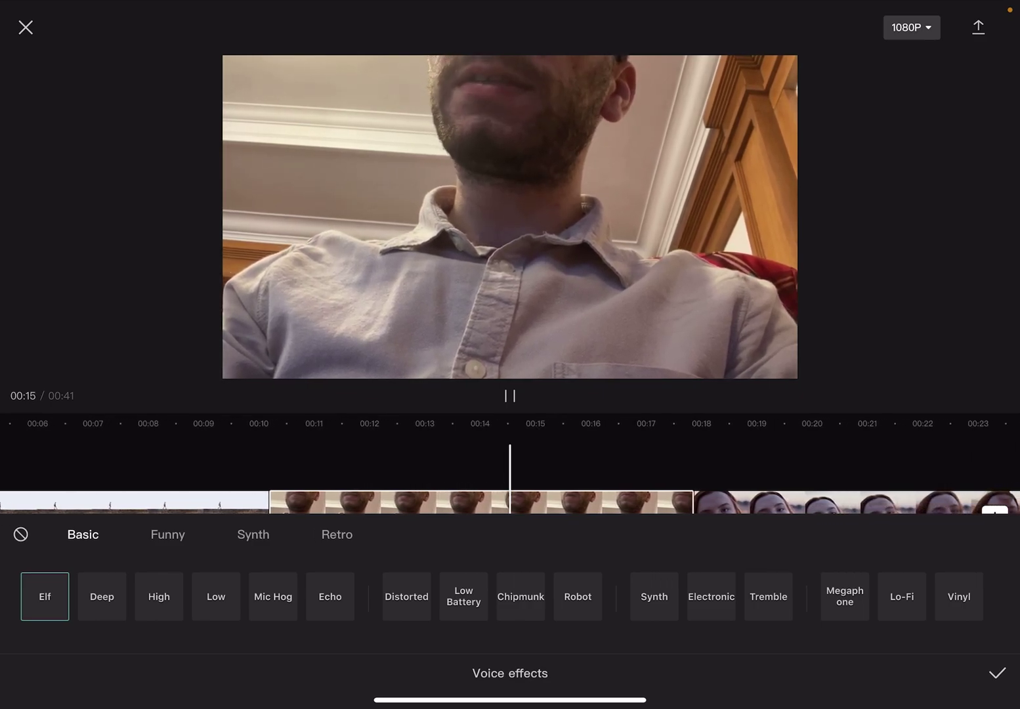
key("space")
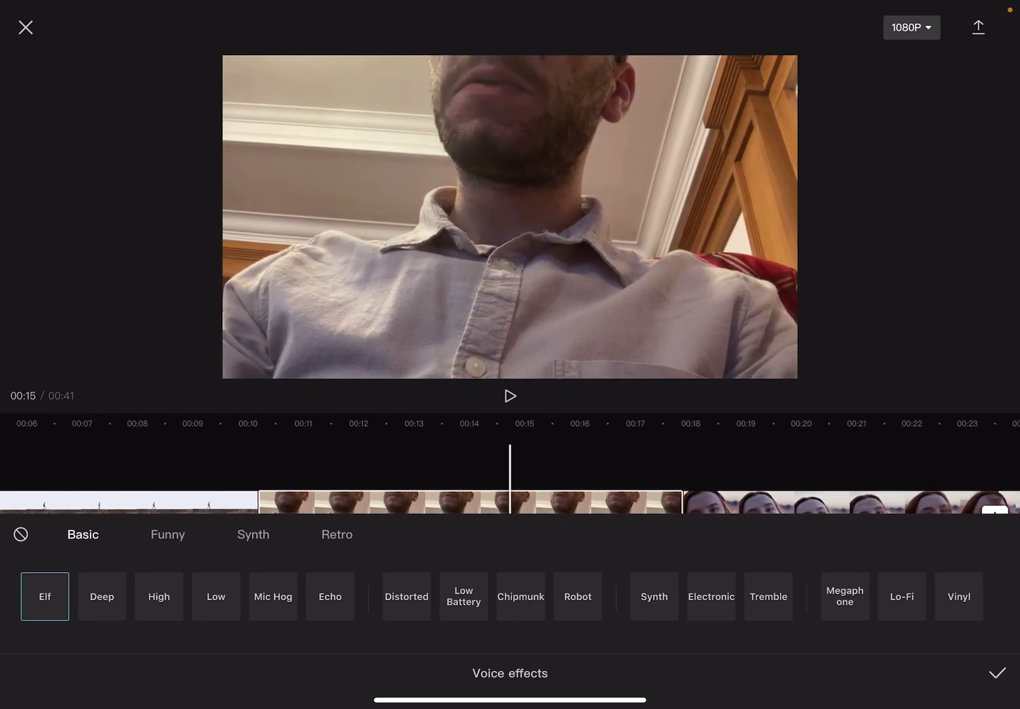
key("space")
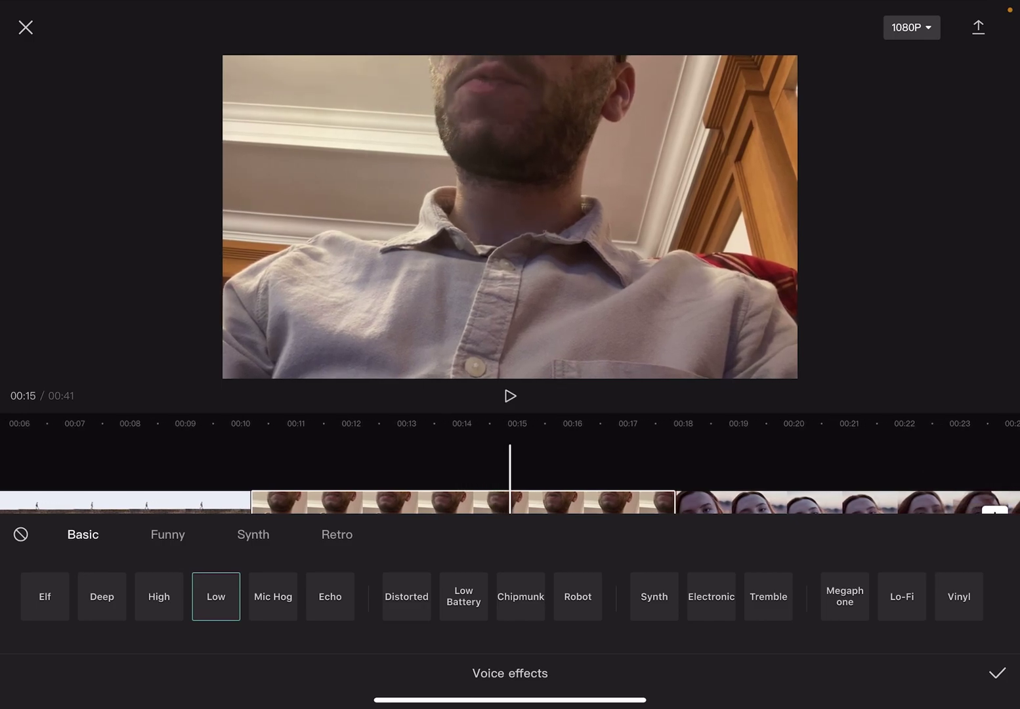
left_click(577, 597)
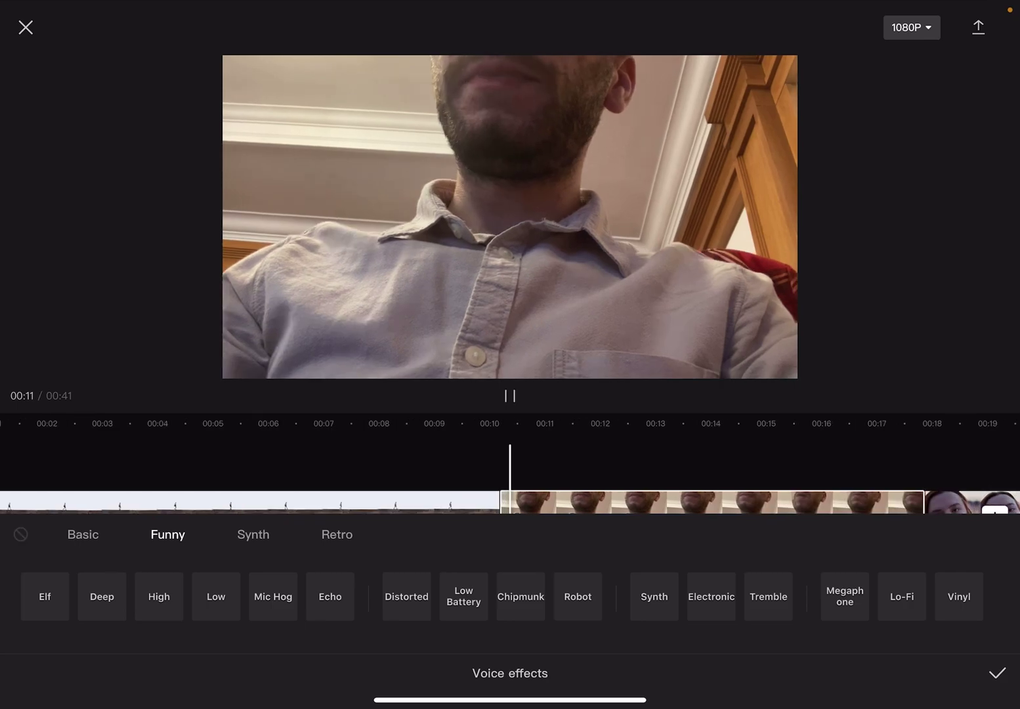
Step: Confirm the Robot voice effect and stop playback in the main editor
left_click(997, 673)
key("space")
key("space")
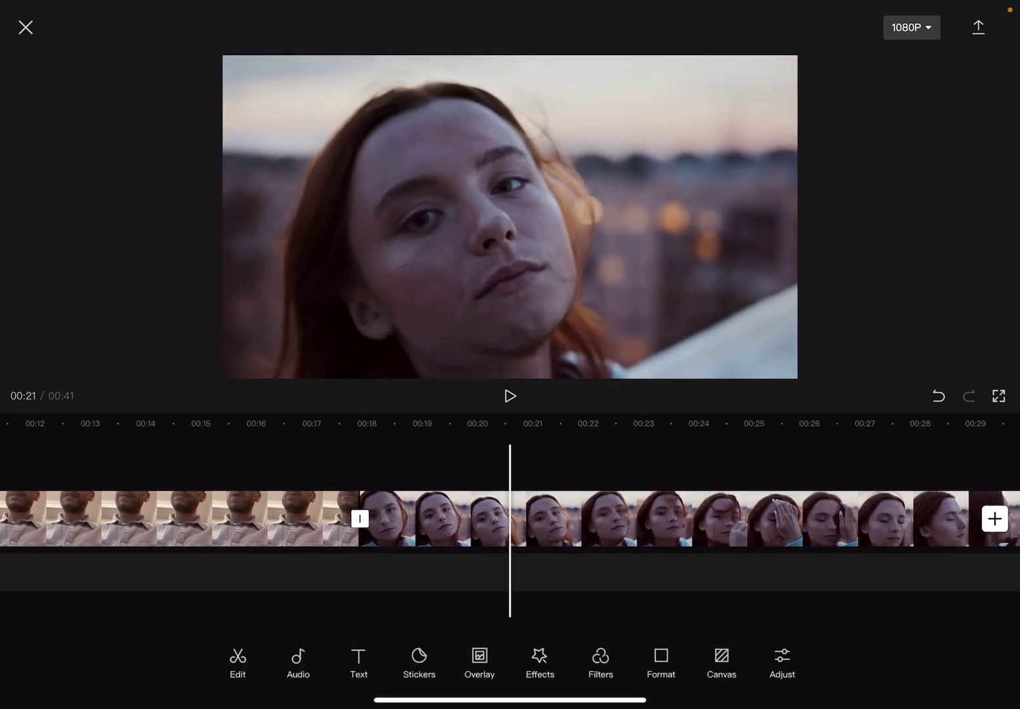